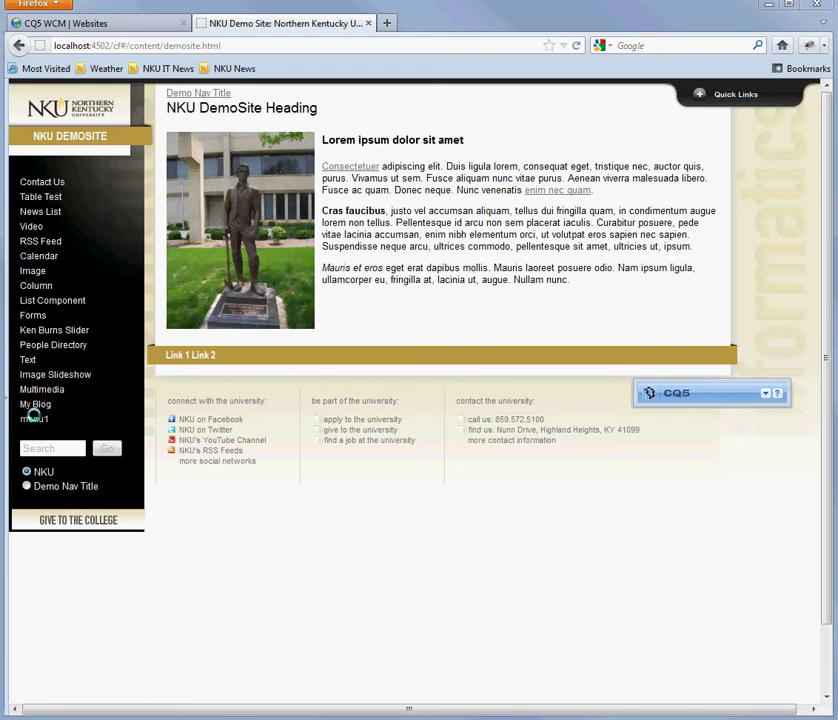
# Visit menu1, then its menu2 subpage, then return to menu1 through the breadcrumb link.
pyautogui.click(33, 418)
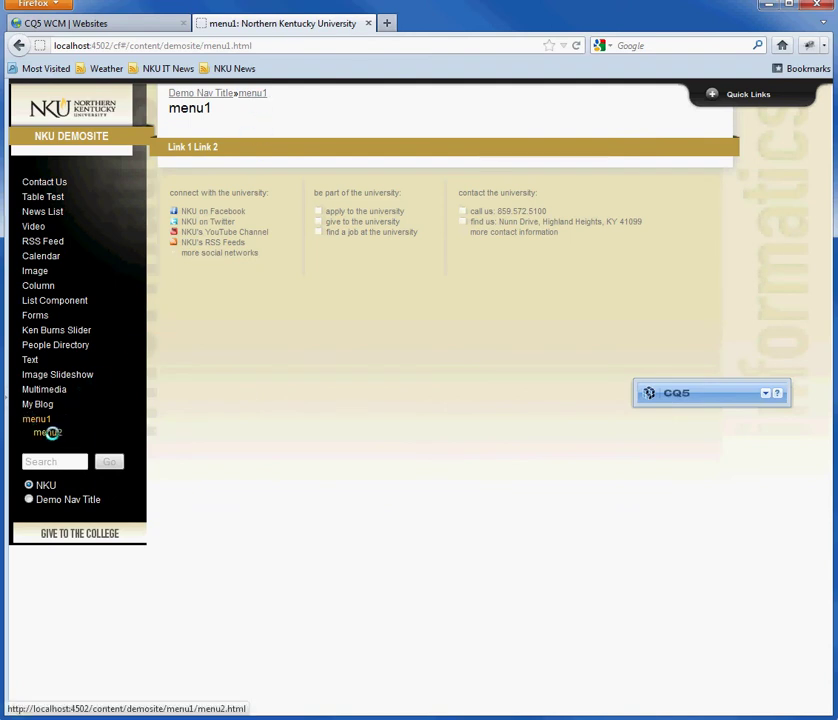
pyautogui.click(47, 432)
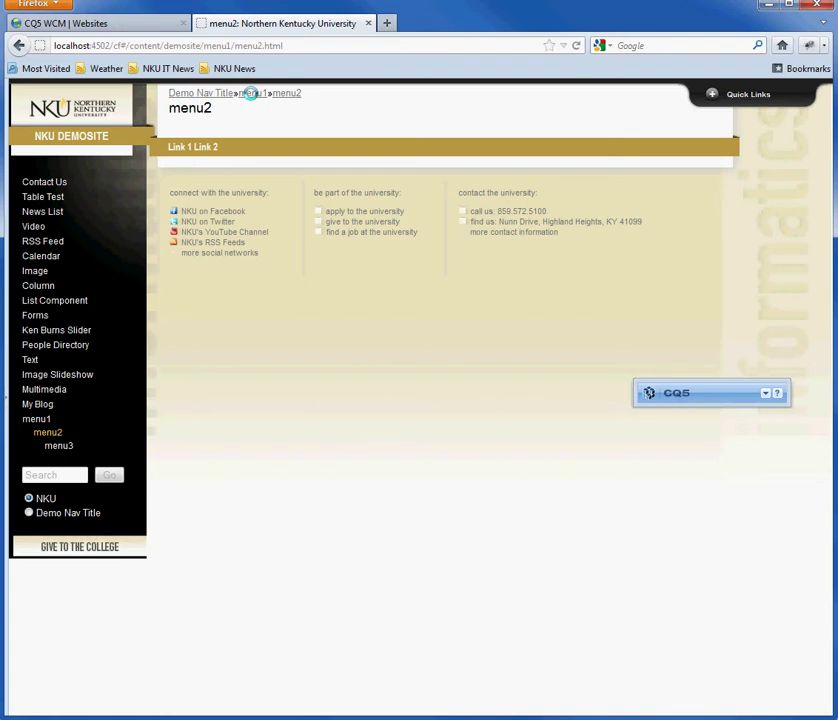
pyautogui.click(250, 92)
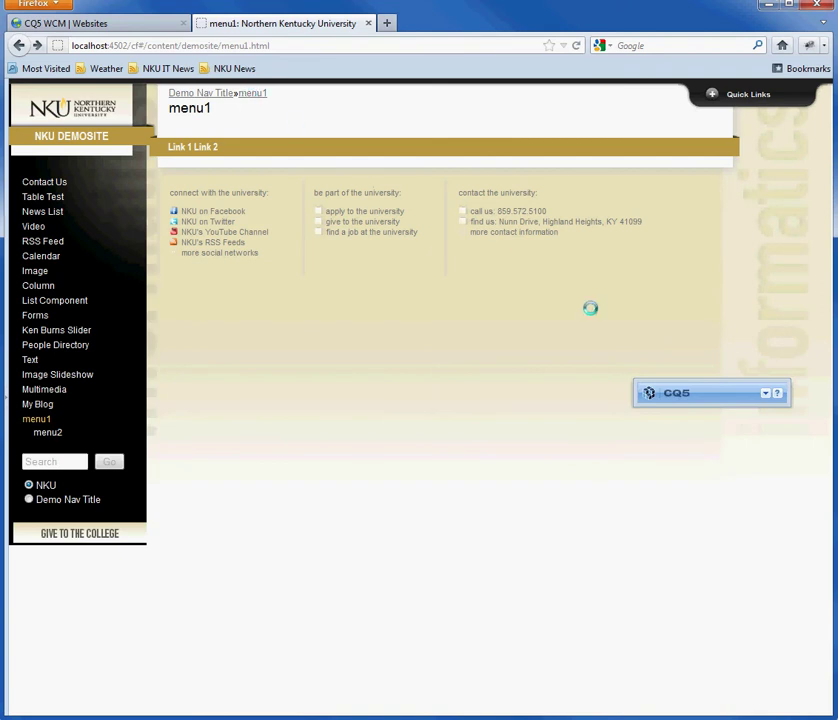
# Switch the menu1 page to design mode from the Sidekick and open the breadcrumb's design settings.
pyautogui.click(765, 392)
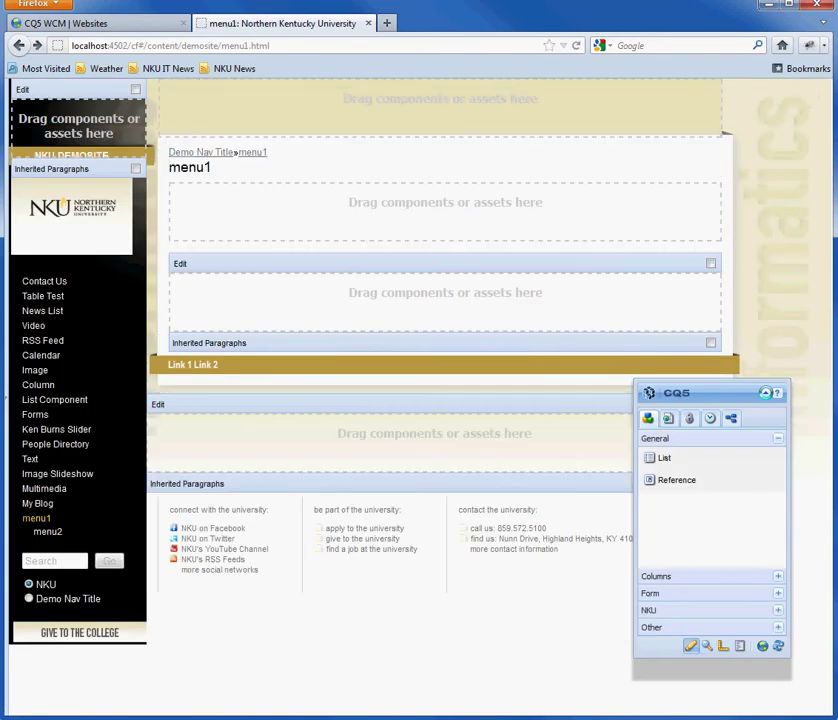
pyautogui.click(722, 646)
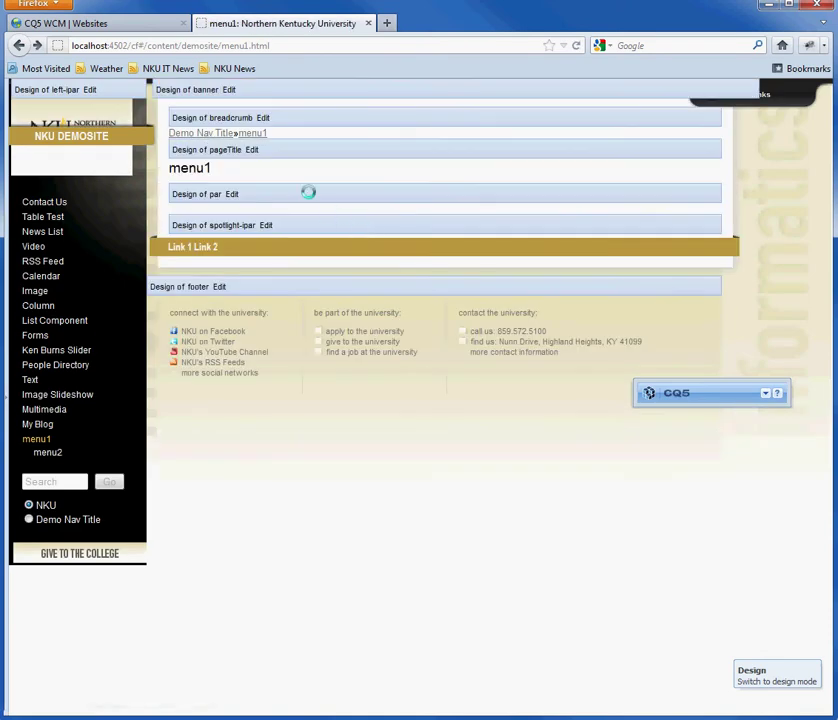
pyautogui.click(262, 118)
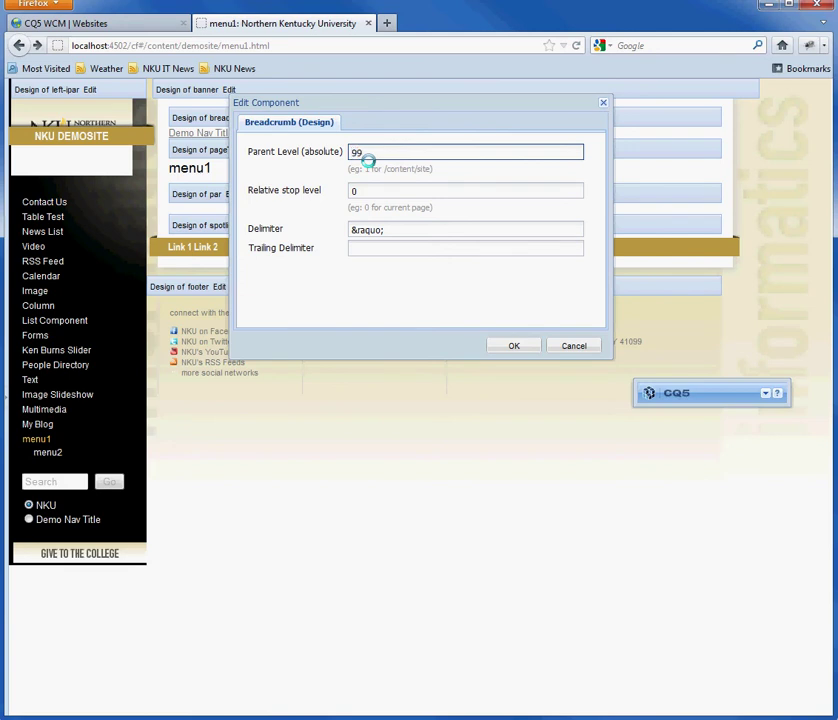
# Set the breadcrumb's Parent Level (absolute) to 1, save it, and return the page to edit mode.
pyautogui.click(508, 344)
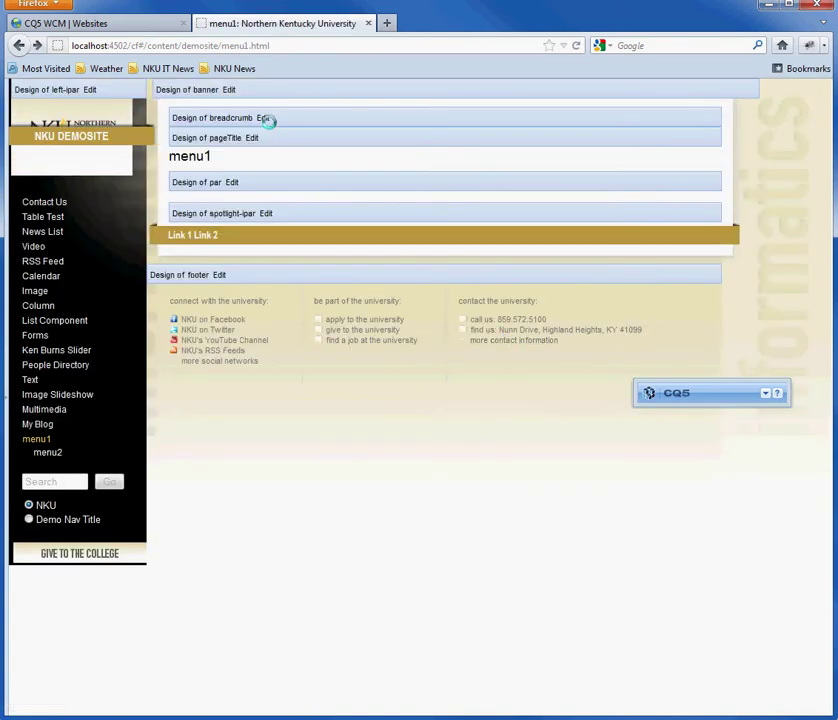
pyautogui.click(263, 117)
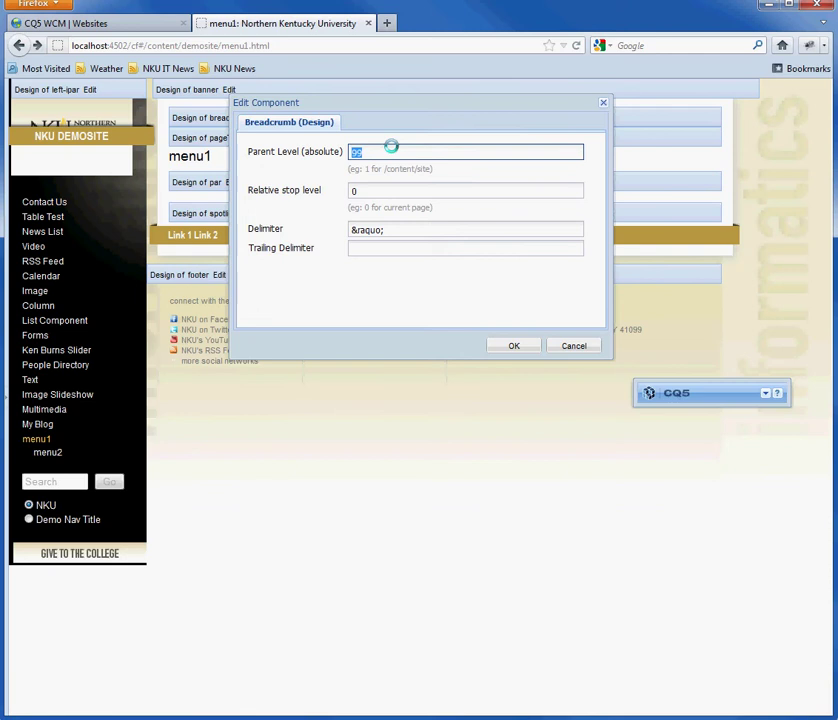
pyautogui.write('1')
pyautogui.click(513, 346)
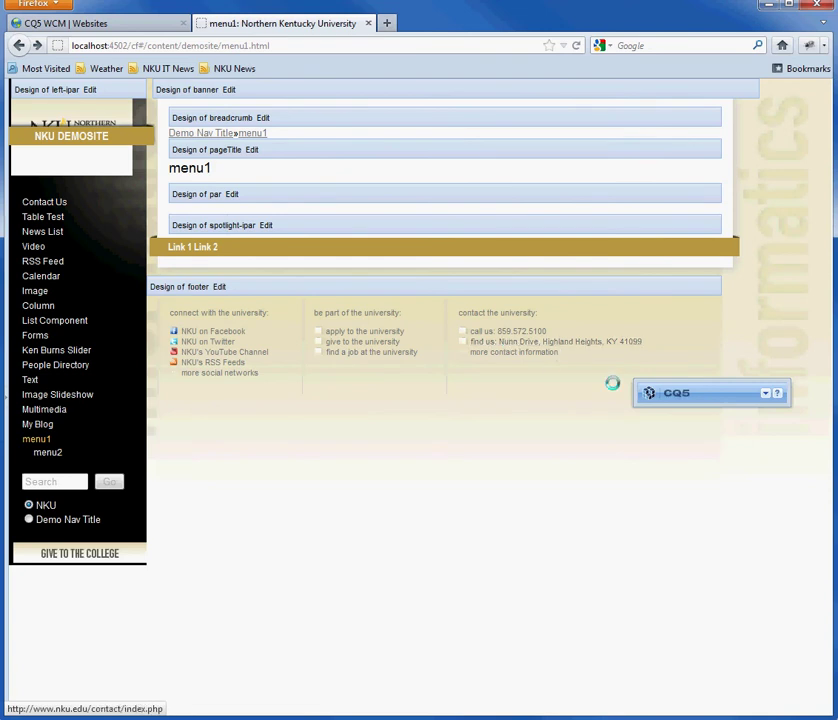
pyautogui.click(765, 393)
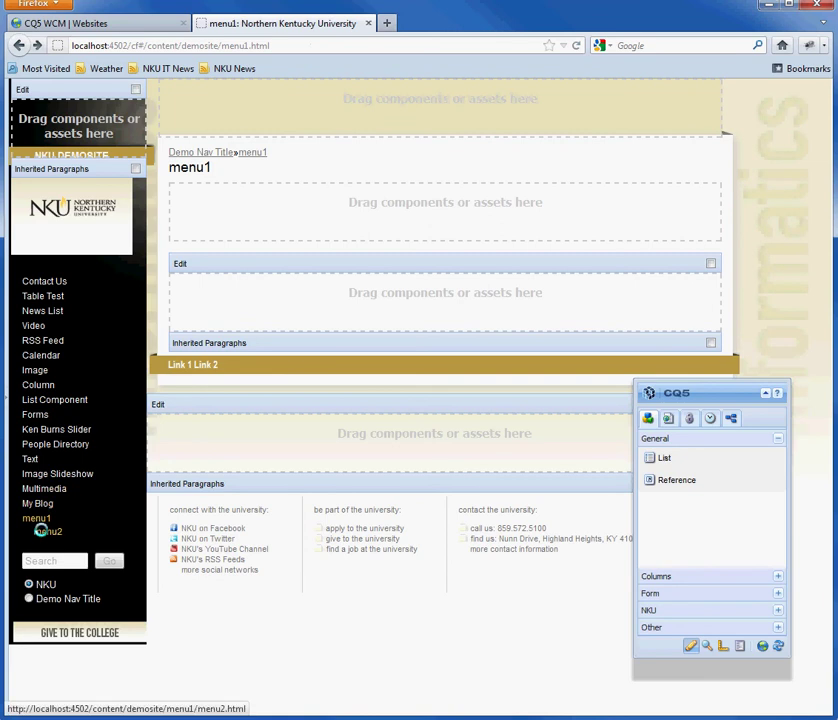
# Check menu2's breadcrumb trail, then go home via the 'Demo Nav Title' breadcrumb link.
pyautogui.click(42, 531)
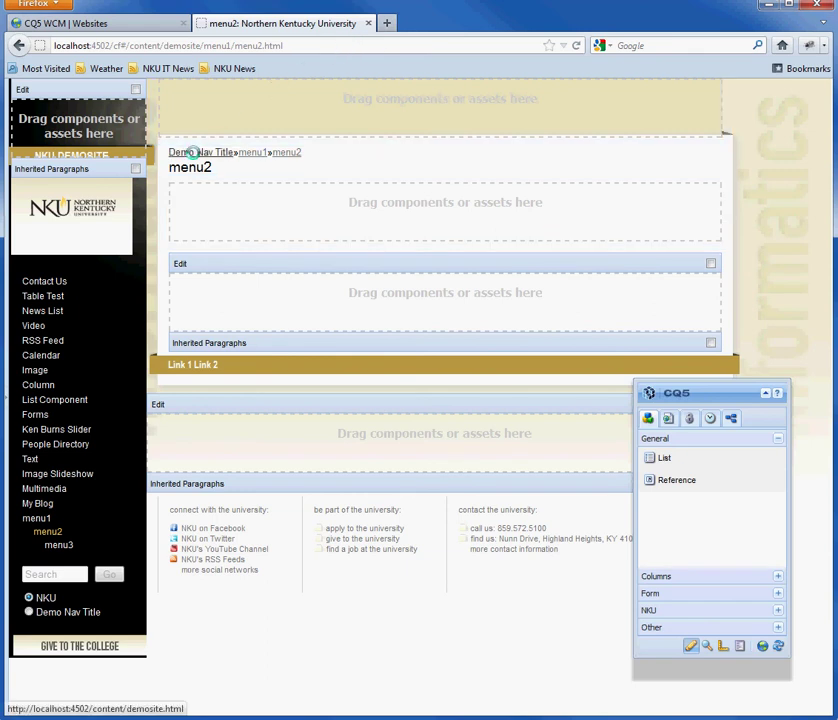
pyautogui.click(193, 152)
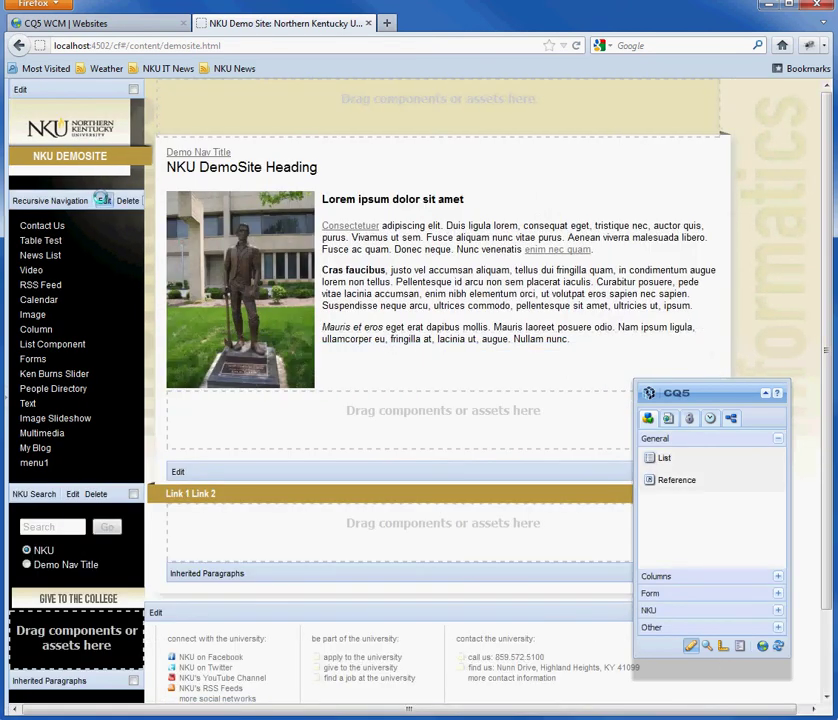
pyautogui.click(103, 200)
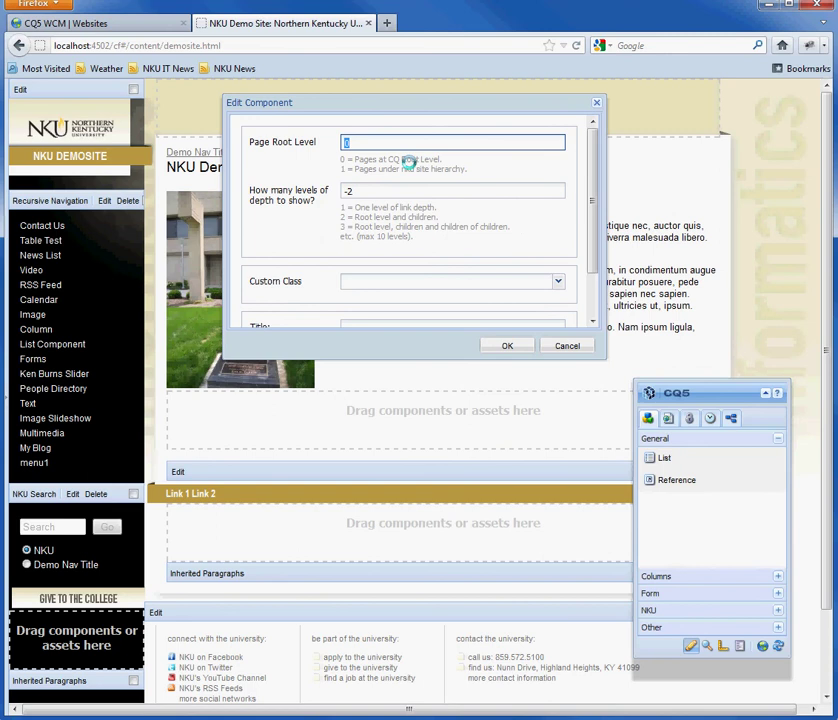
pyautogui.click(372, 191)
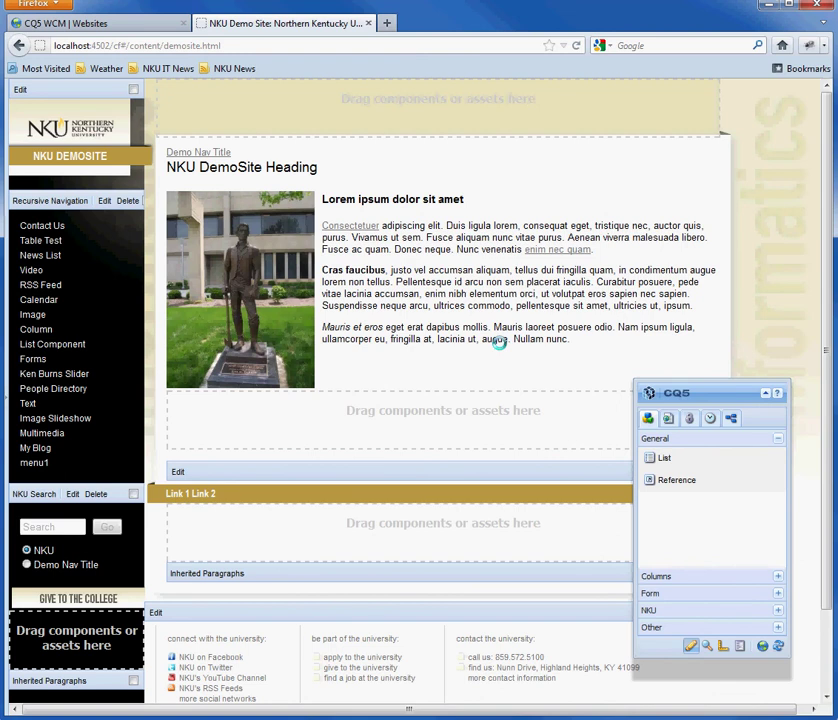
# Load menu3 by appending /menu3 to menu2's address, then return home via its breadcrumb.
pyautogui.click(40, 463)
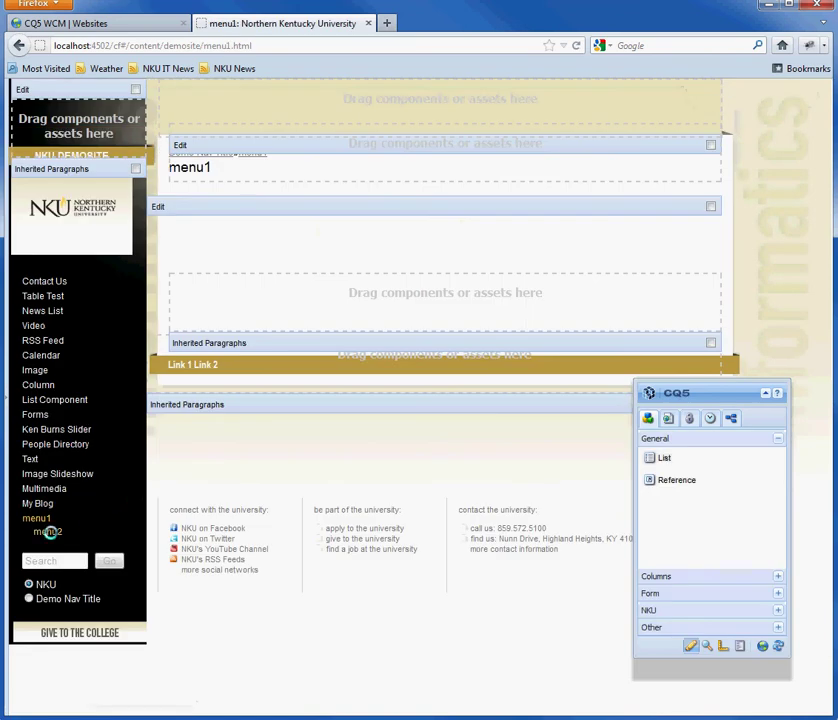
pyautogui.click(48, 531)
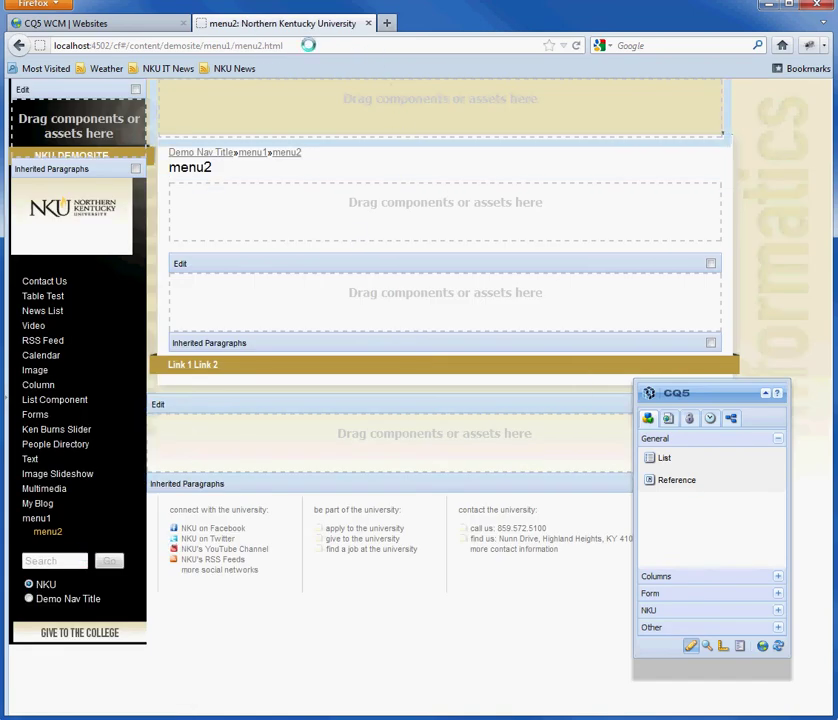
pyautogui.click(308, 45)
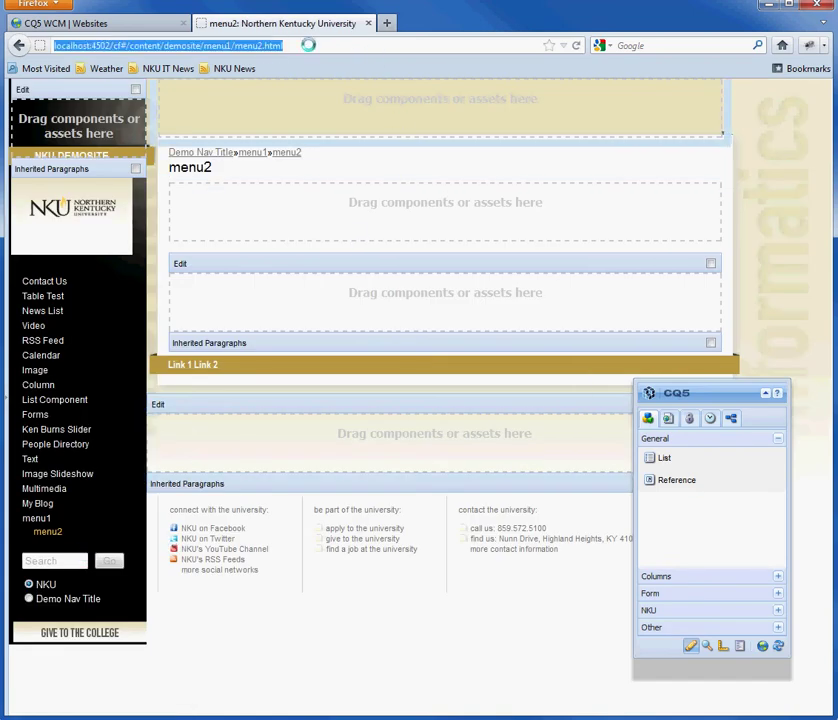
pyautogui.click(268, 45)
pyautogui.write('/')
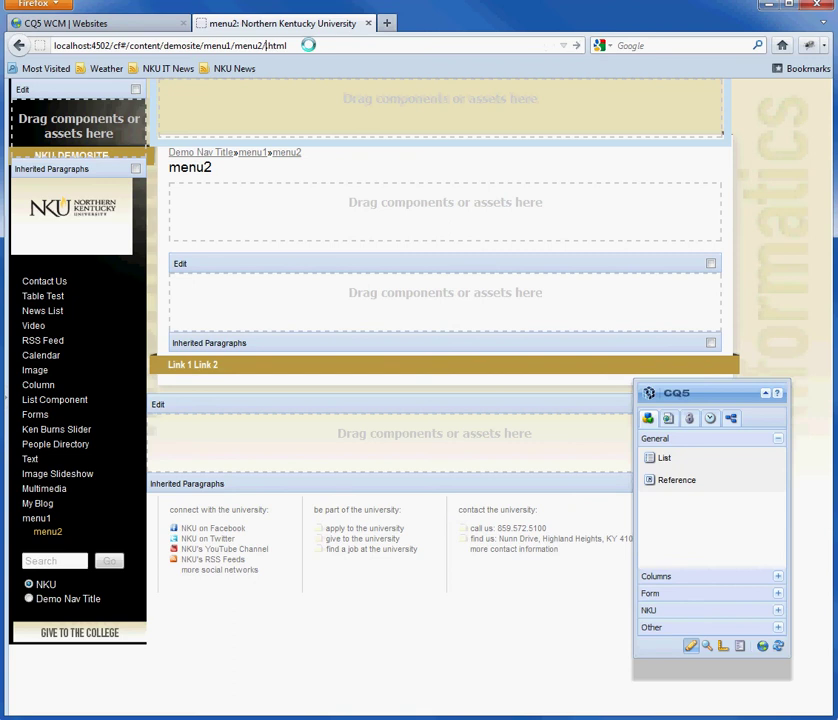
pyautogui.write('menu3')
pyautogui.press('Return')
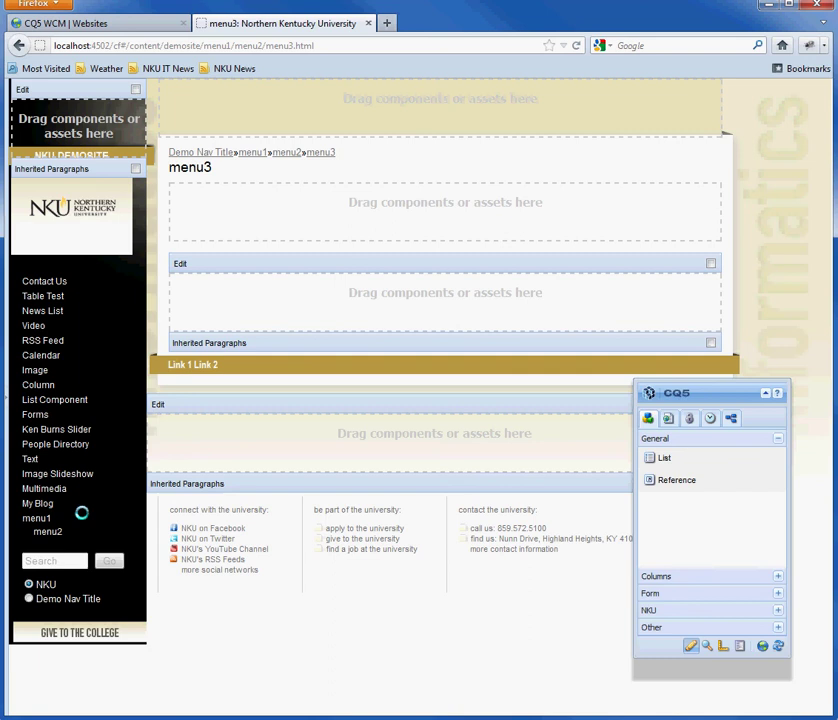
pyautogui.click(198, 150)
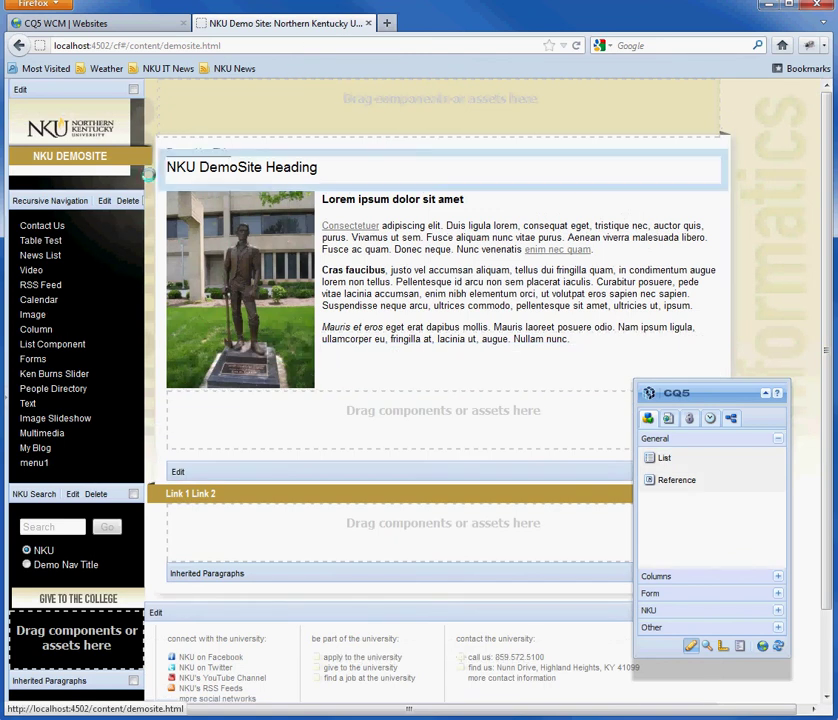
# Adjust the Recursive Navigation's 'How many levels of depth to show?' value and save it.
pyautogui.click(105, 200)
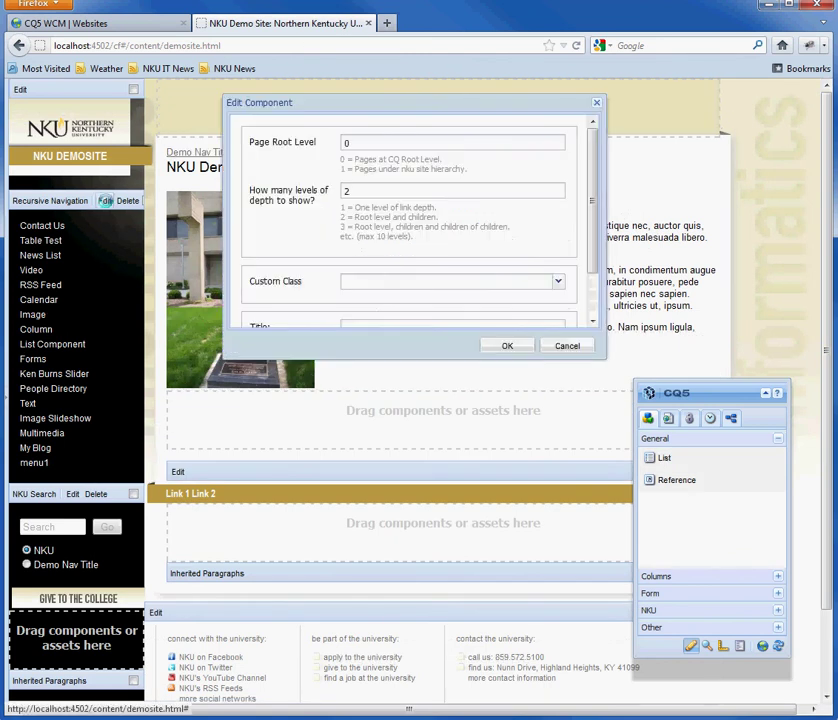
pyautogui.click(375, 190)
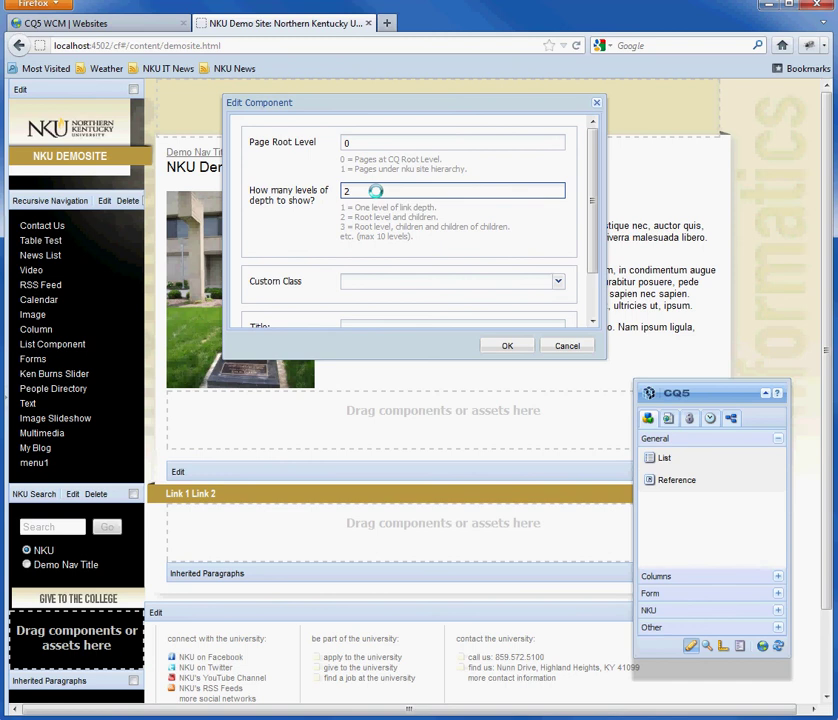
pyautogui.click(506, 345)
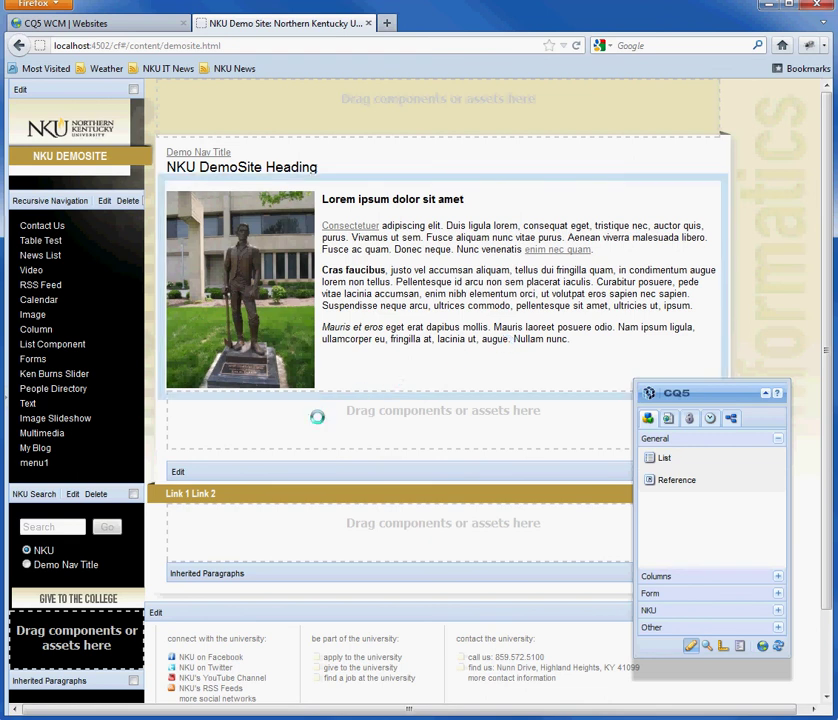
# Drill down the side menu through menu1, menu2 and menu3 to open menu4.
pyautogui.click(34, 462)
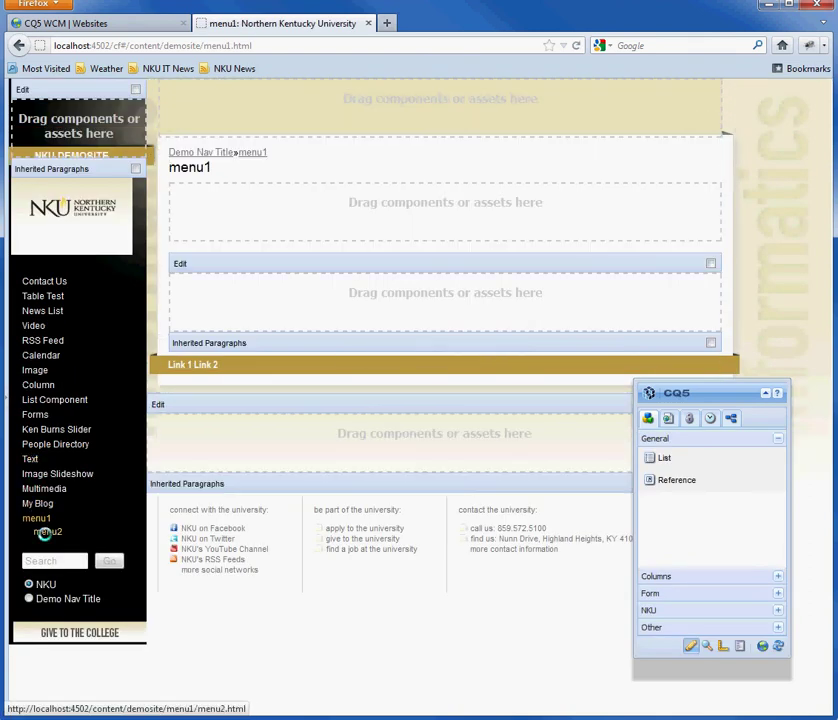
pyautogui.click(47, 531)
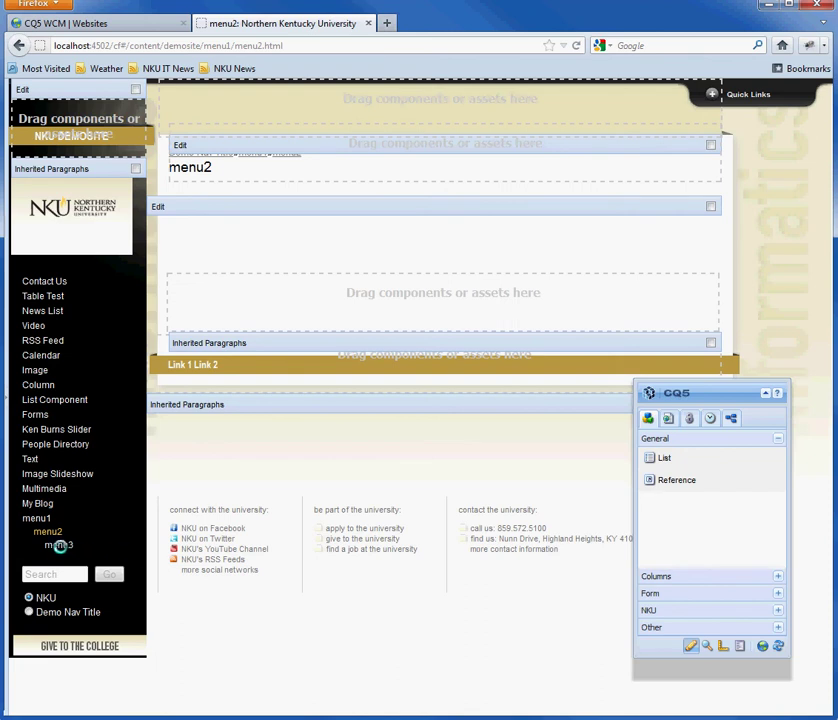
pyautogui.click(57, 544)
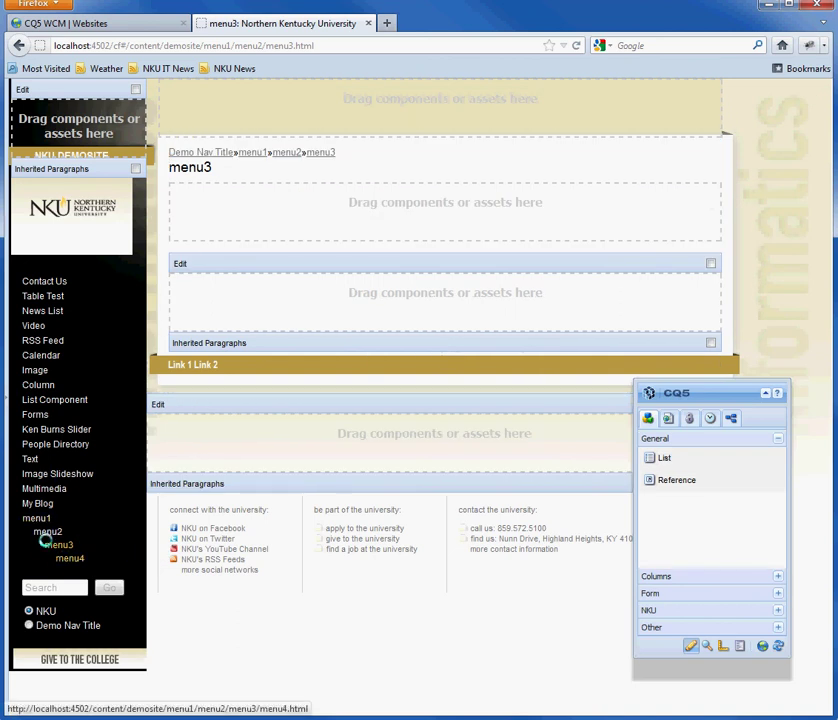
pyautogui.click(60, 558)
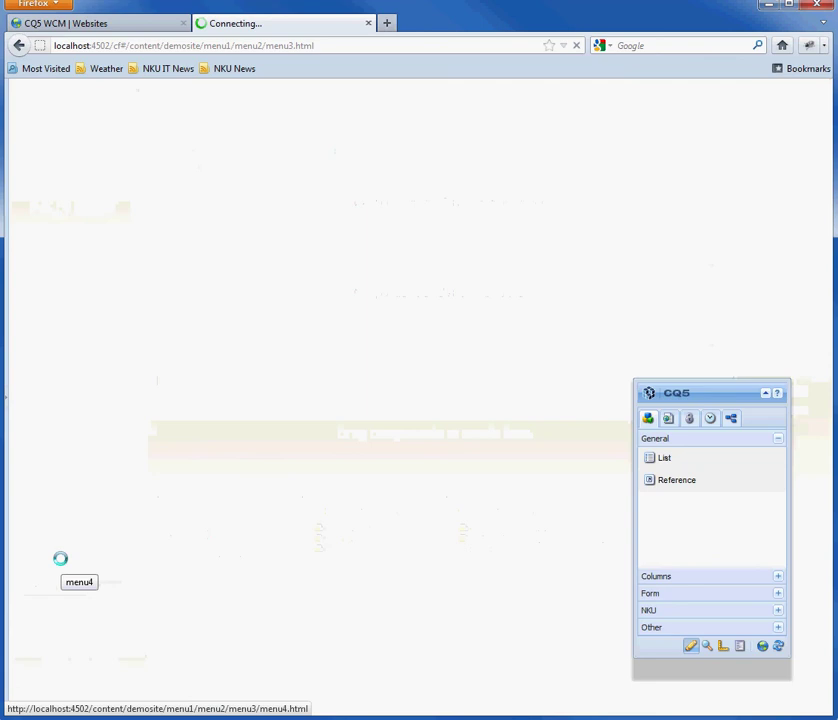